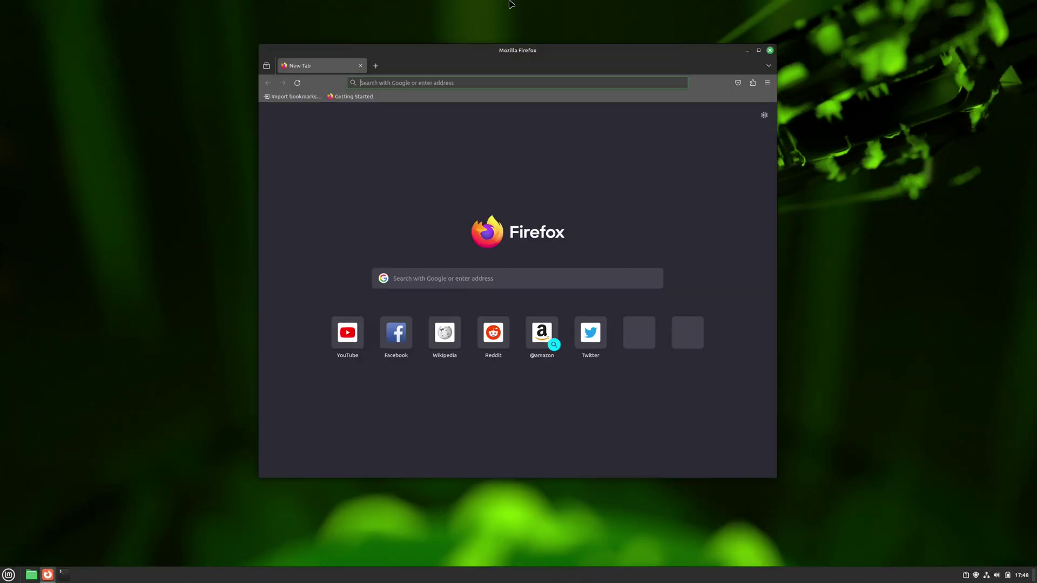
# - Maximize the browser, search the web for "piper github" and open the libratbag/piper repository
pyautogui.doubleClick(513, 51)
pyautogui.click(428, 305)
pyautogui.write('piper')
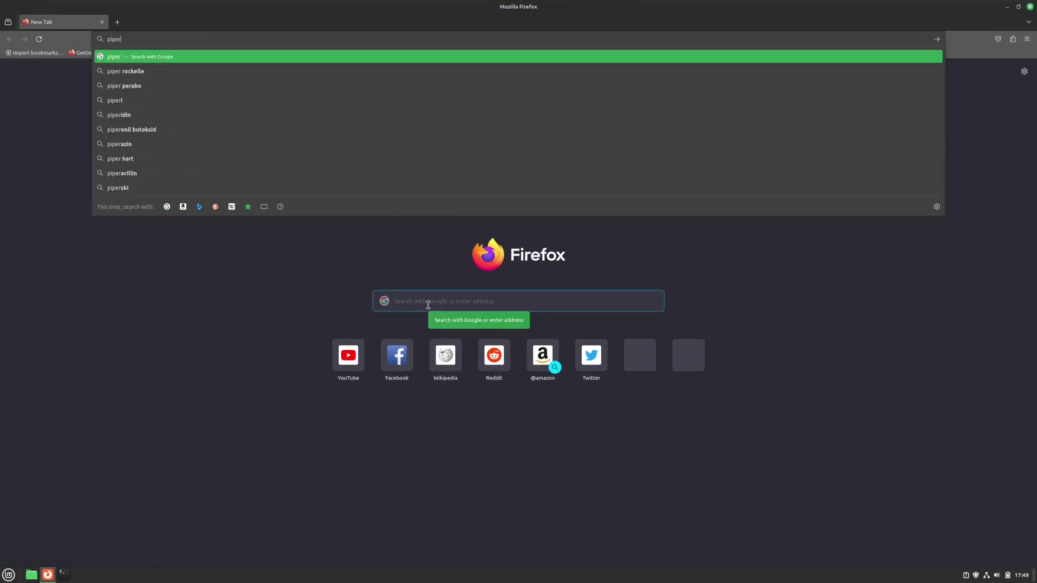
pyautogui.write(' github')
pyautogui.press('Return')
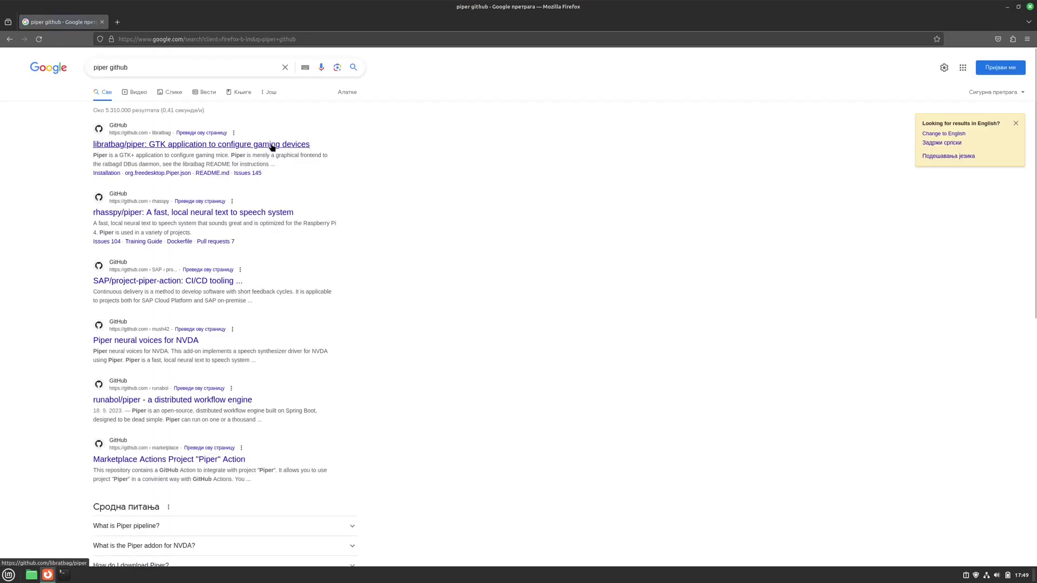
pyautogui.click(272, 147)
# - Read the Piper README and open its linked libratbag device files list in a new tab
pyautogui.scroll(-5, 392, 366)
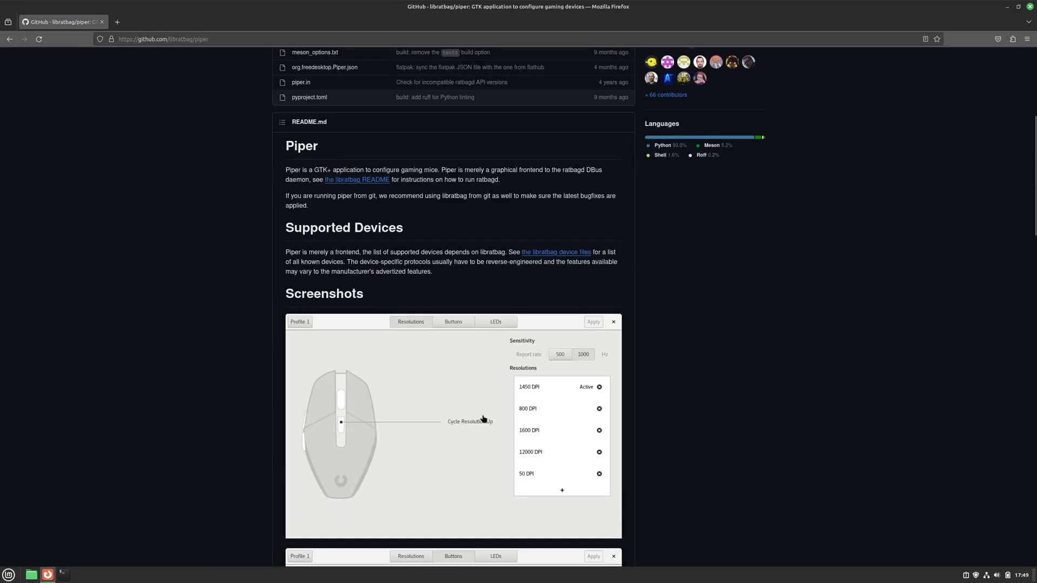
pyautogui.scroll(2, 480, 413)
pyautogui.scroll(-1, 471, 400)
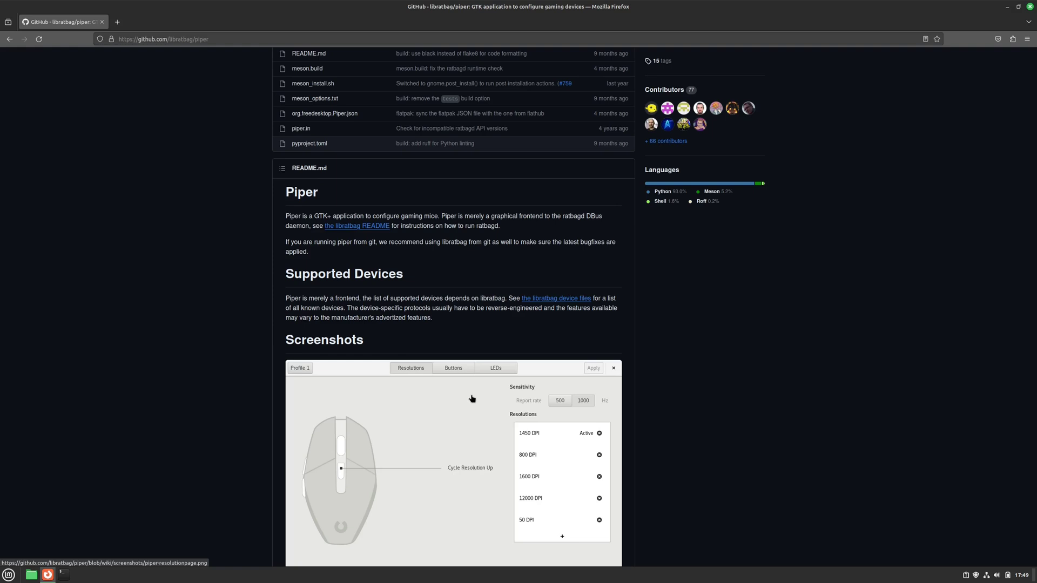
pyautogui.scroll(-1, 471, 400)
pyautogui.scroll(1, 471, 399)
pyautogui.scroll(-1, 567, 297)
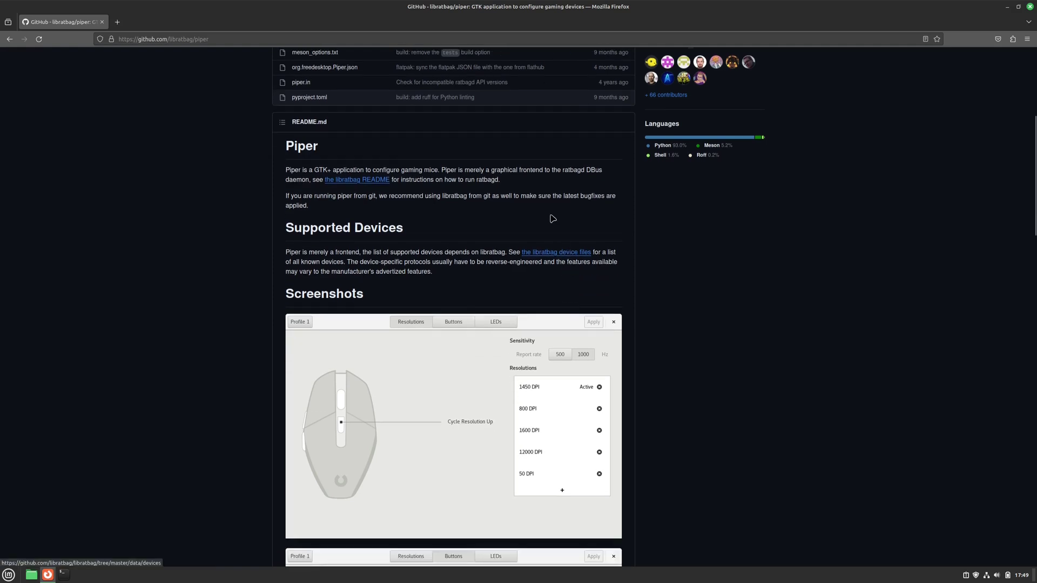
pyautogui.middleClick(552, 254)
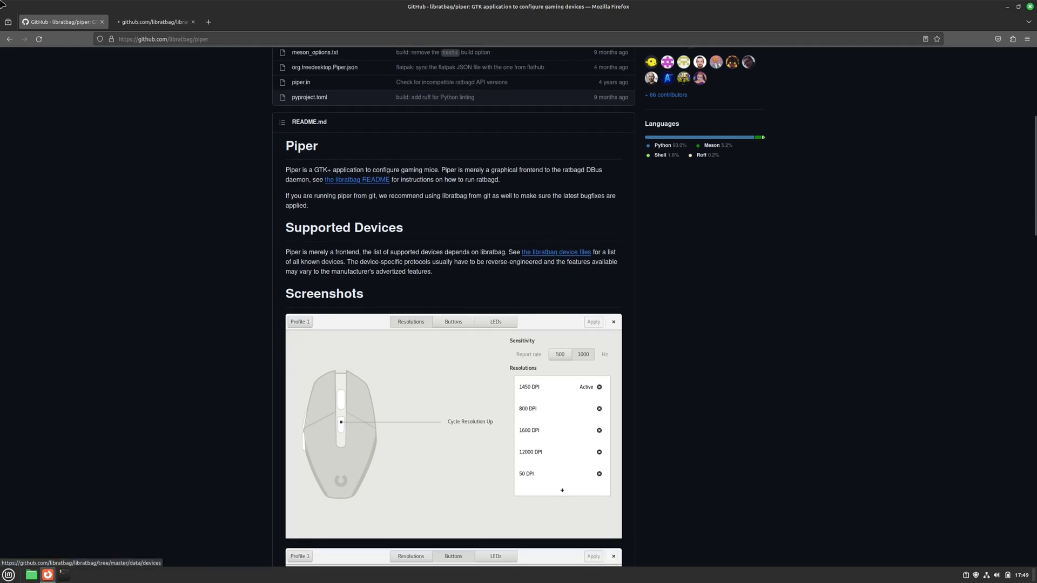
pyautogui.click(126, 24)
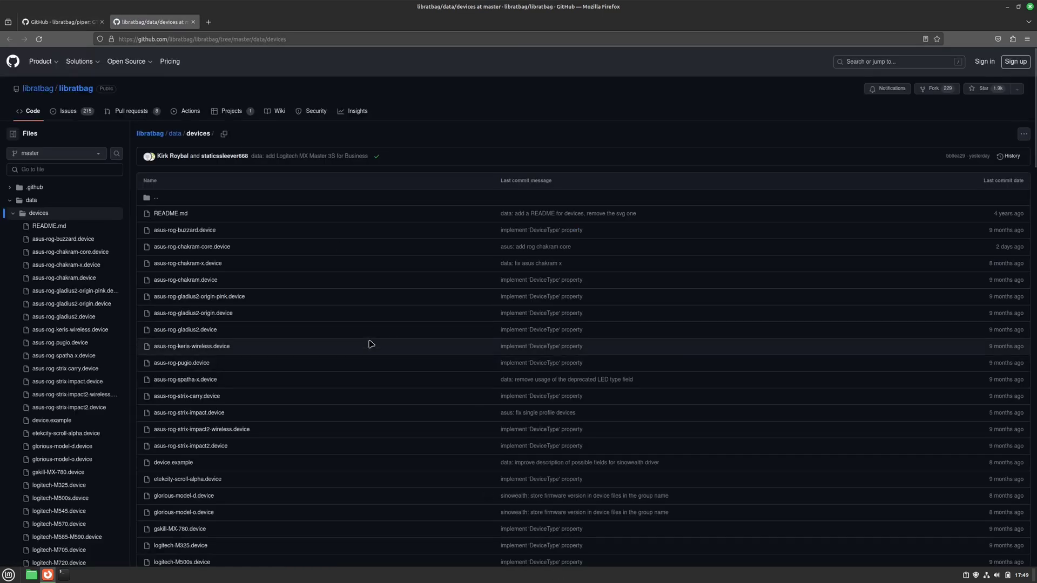
# - Look through the full list of supported device files in the libratbag devices folder
pyautogui.scroll(-5, 370, 344)
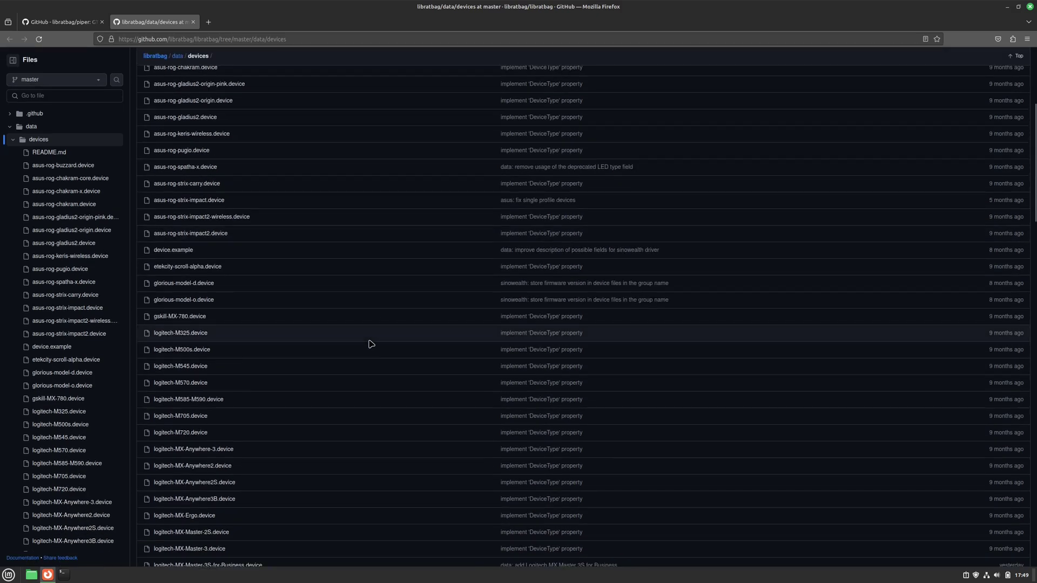
pyautogui.scroll(5, 371, 344)
pyautogui.scroll(-10, 371, 344)
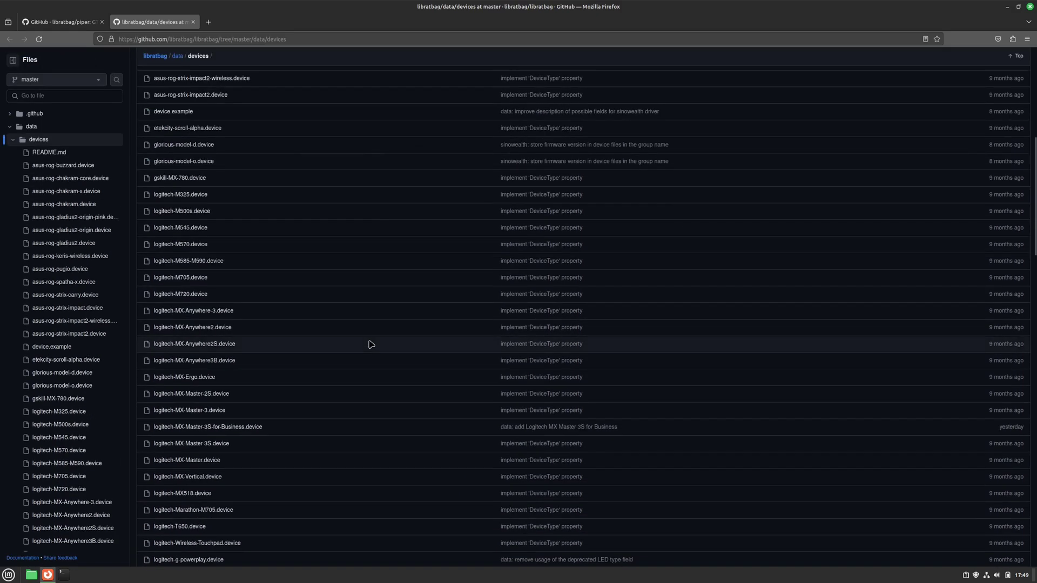
pyautogui.scroll(-10, 371, 344)
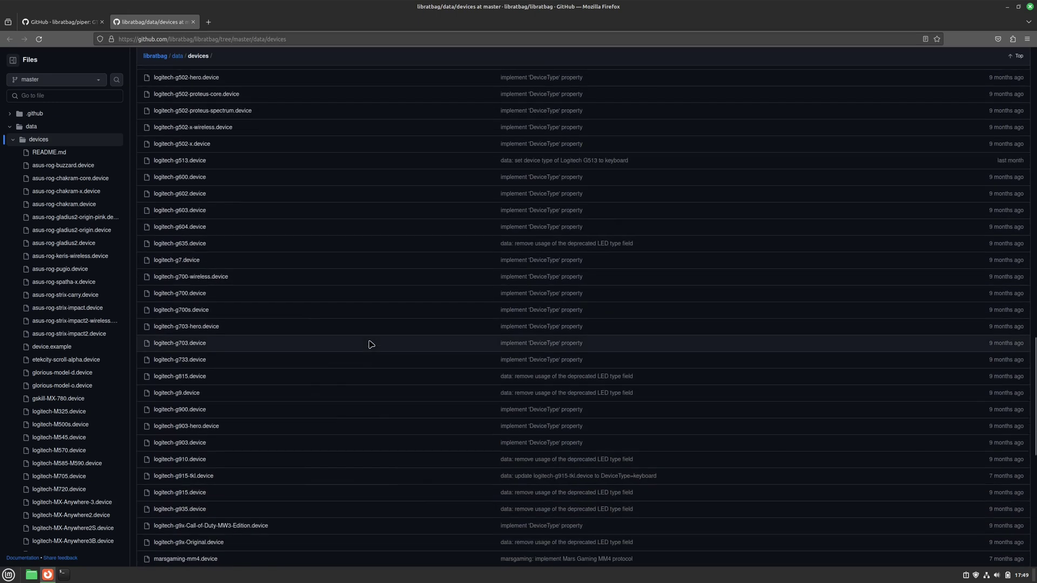
pyautogui.scroll(-8, 371, 344)
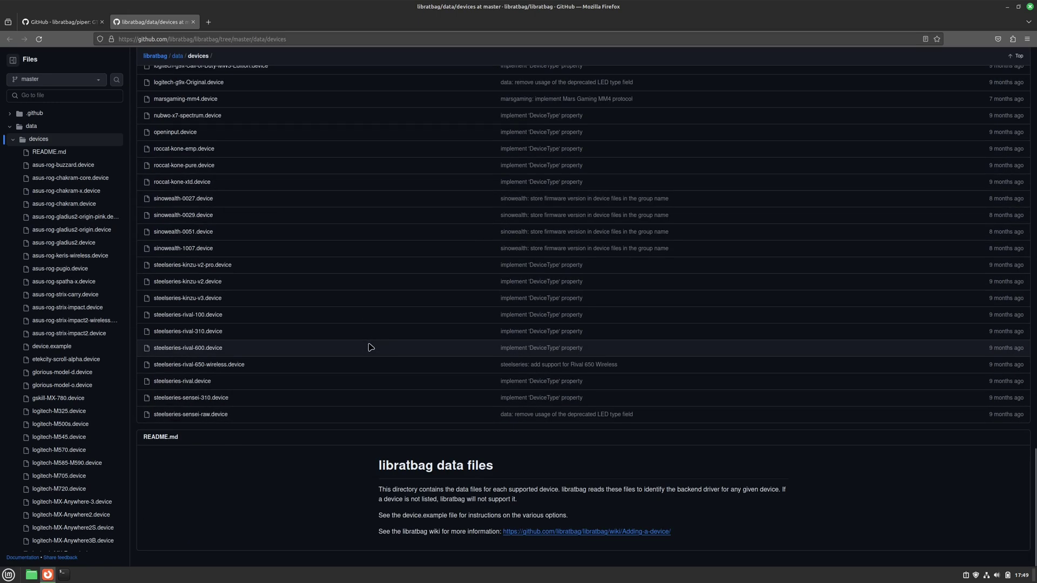
pyautogui.scroll(8, 371, 345)
pyautogui.scroll(10, 371, 349)
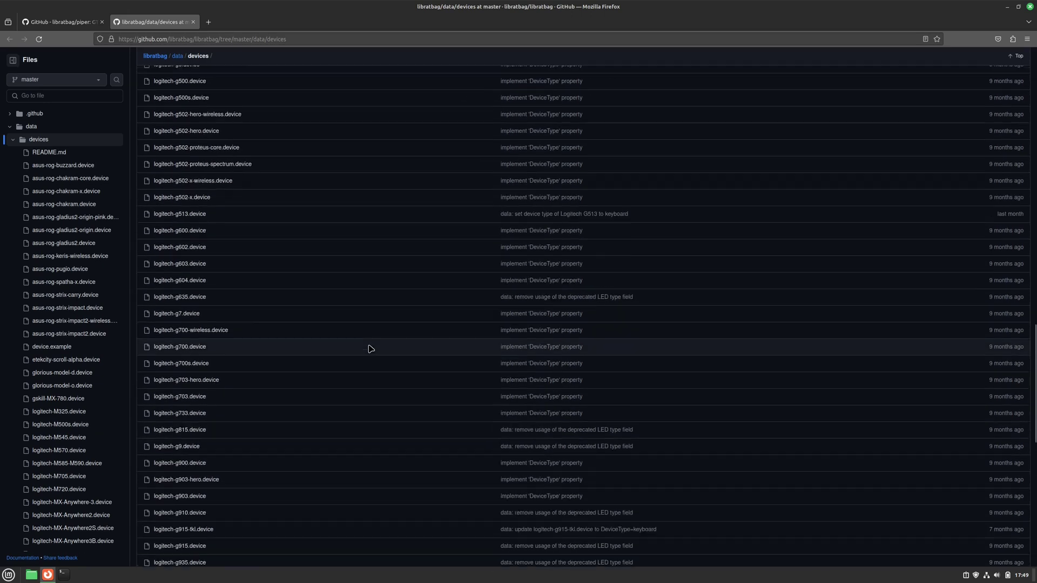
pyautogui.scroll(8, 371, 348)
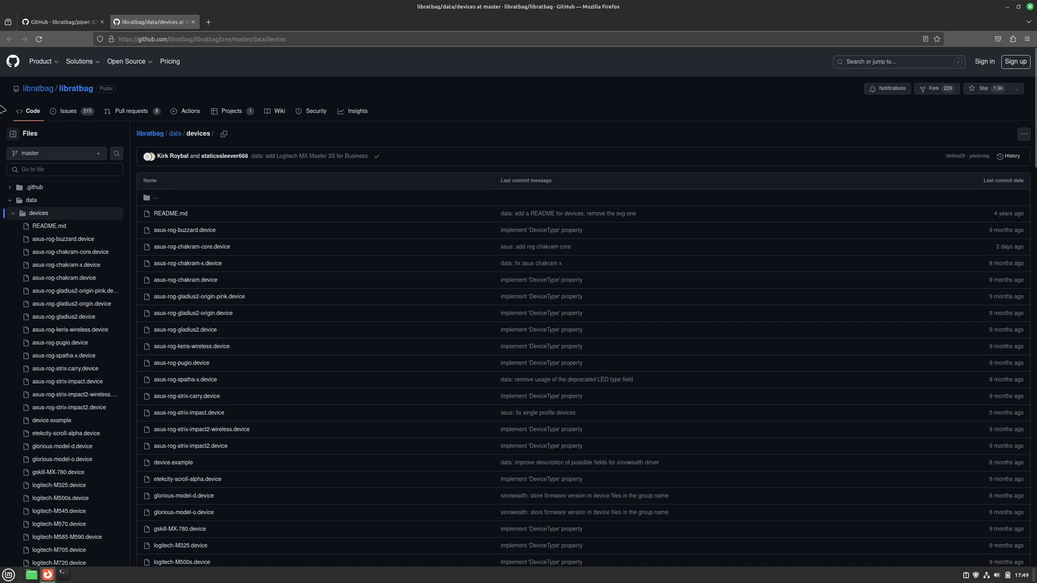
# - Close the device list and open Piper's wiki installation page to review the distribution repository commands
pyautogui.click(32, 24)
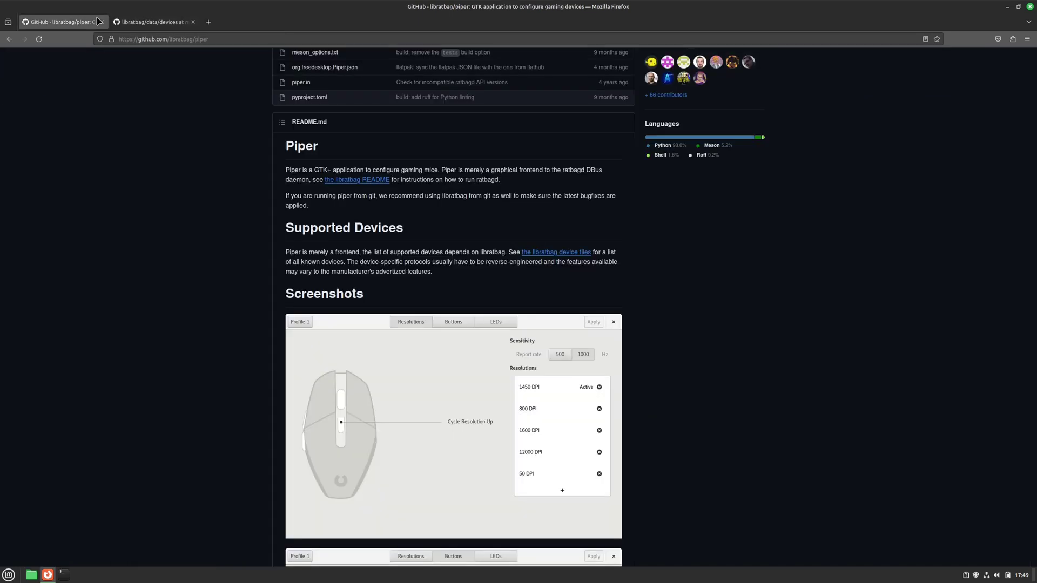
pyautogui.middleClick(156, 26)
pyautogui.scroll(-15, 453, 459)
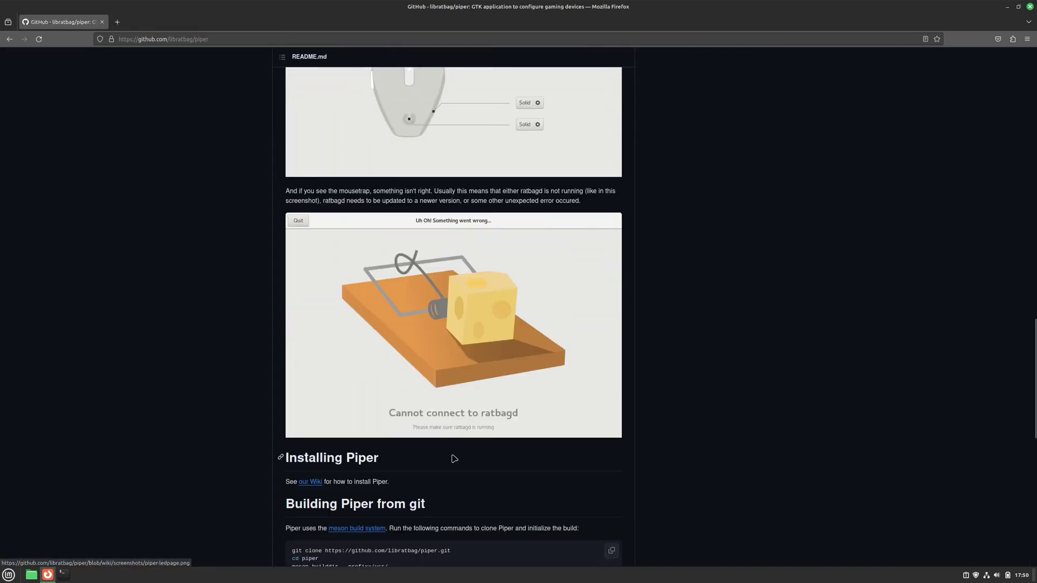
pyautogui.click(311, 481)
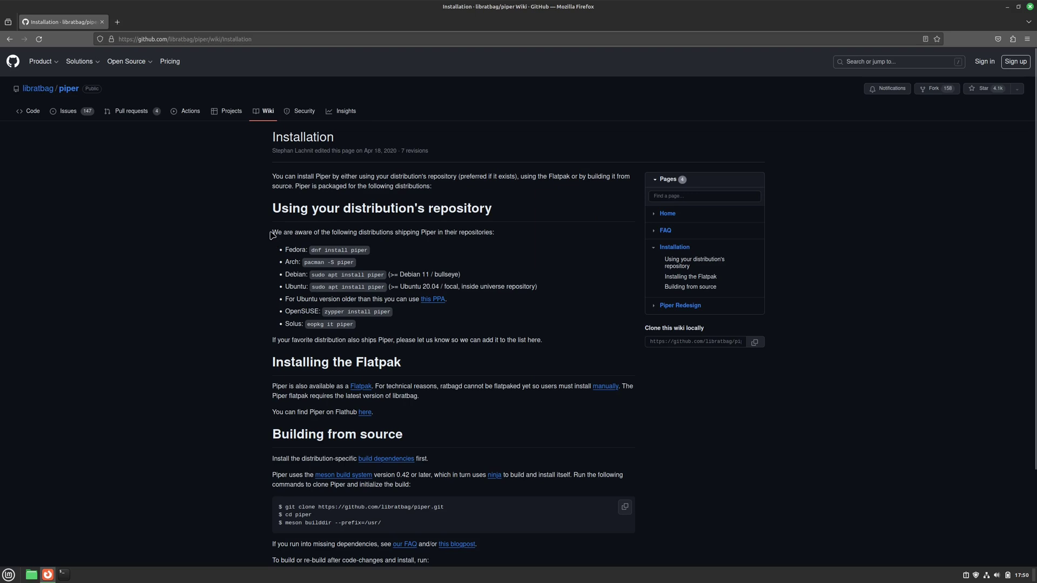
pyautogui.moveTo(272, 232); pyautogui.dragTo(414, 327)
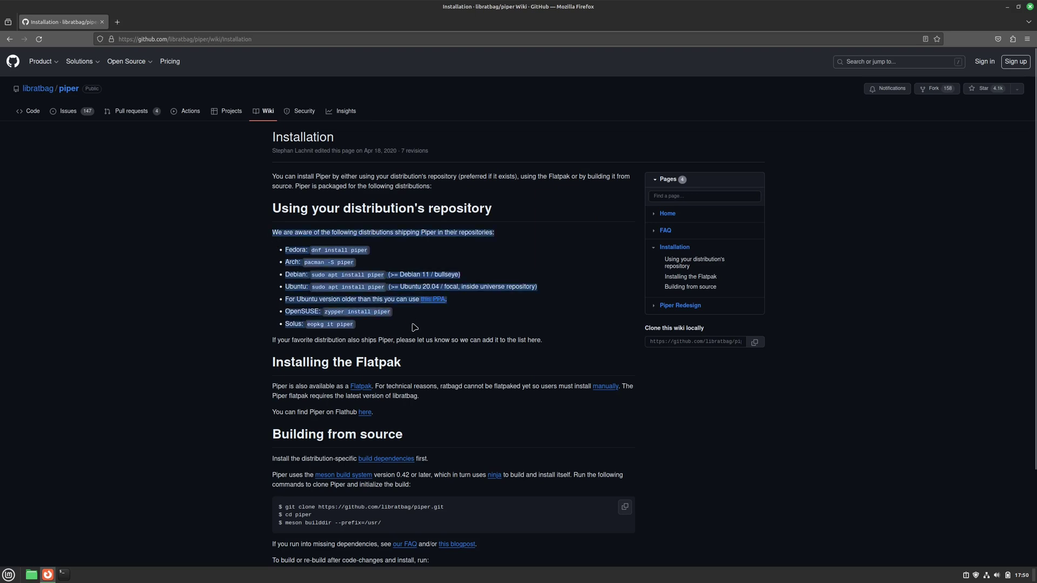
pyautogui.click(414, 328)
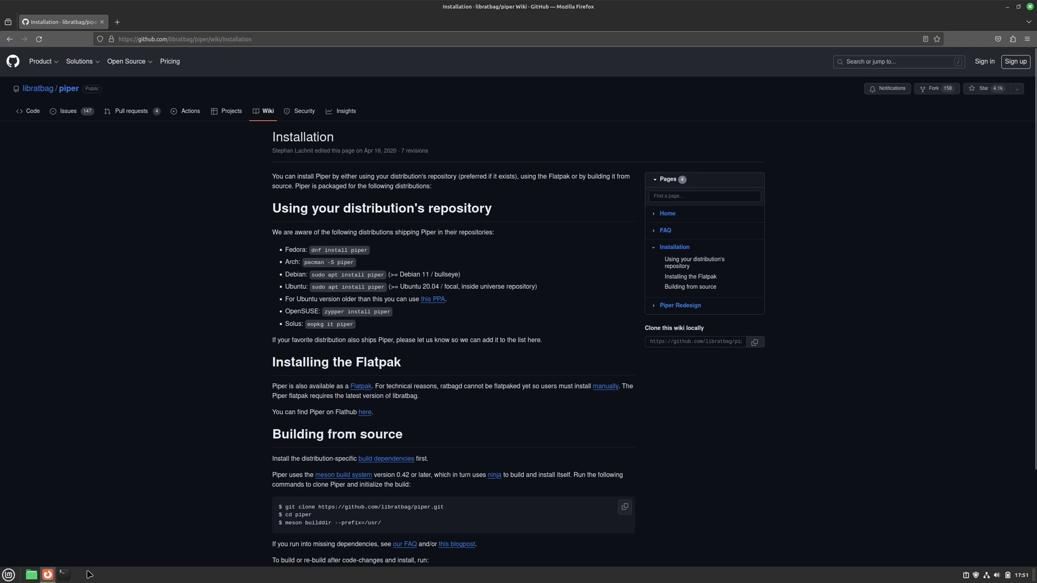
# - Open a terminal and tile it side by side with the browser
pyautogui.click(63, 575)
pyautogui.moveTo(289, 20); pyautogui.dragTo(1034, 260)
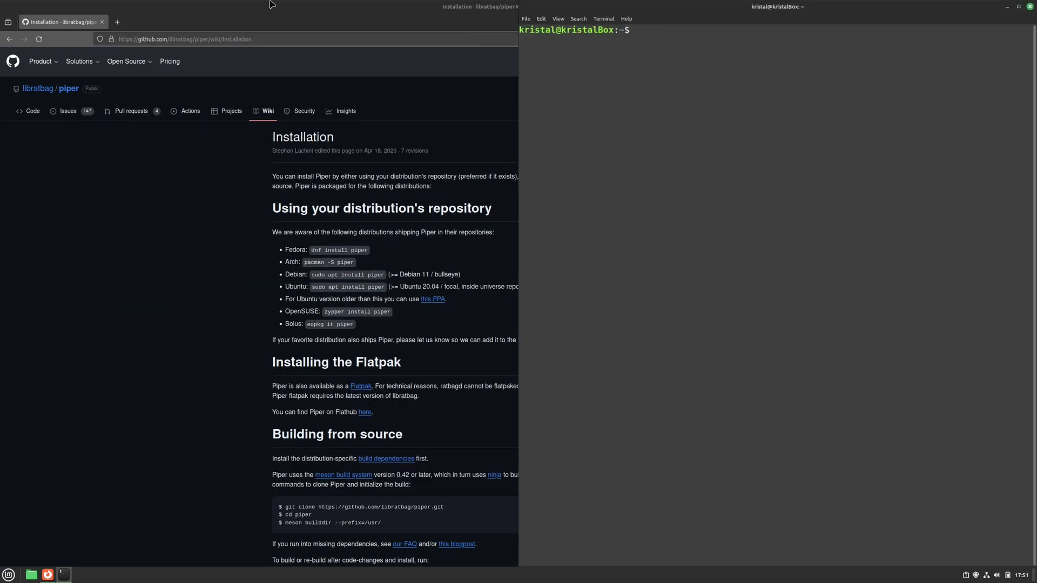
pyautogui.click(405, 41)
pyautogui.press('super+Left')
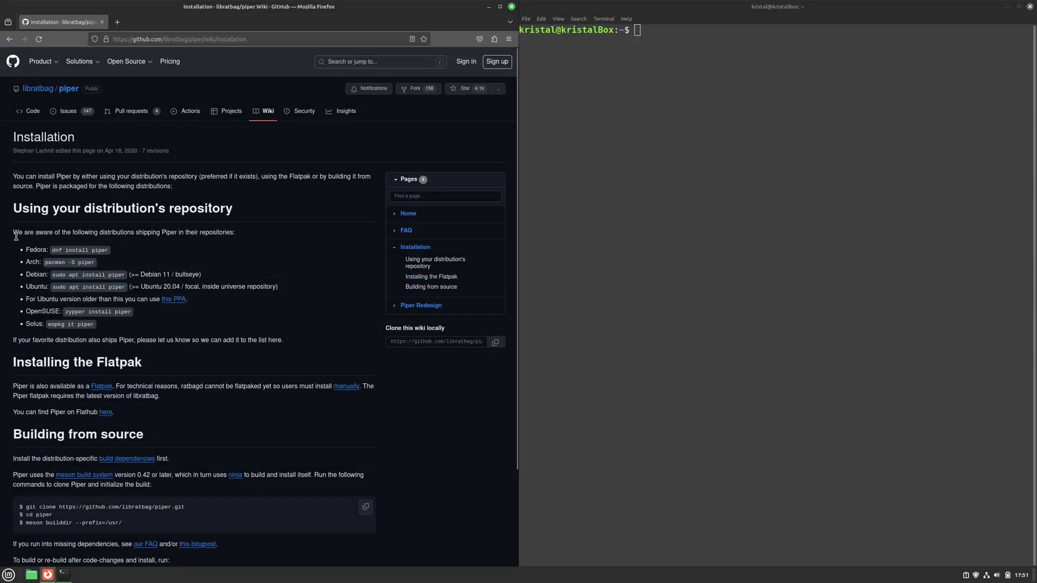
# - Copy the Ubuntu command "sudo apt install piper" into the terminal, run it with the account password and confirm the installation
pyautogui.moveTo(127, 287); pyautogui.dragTo(50, 287)
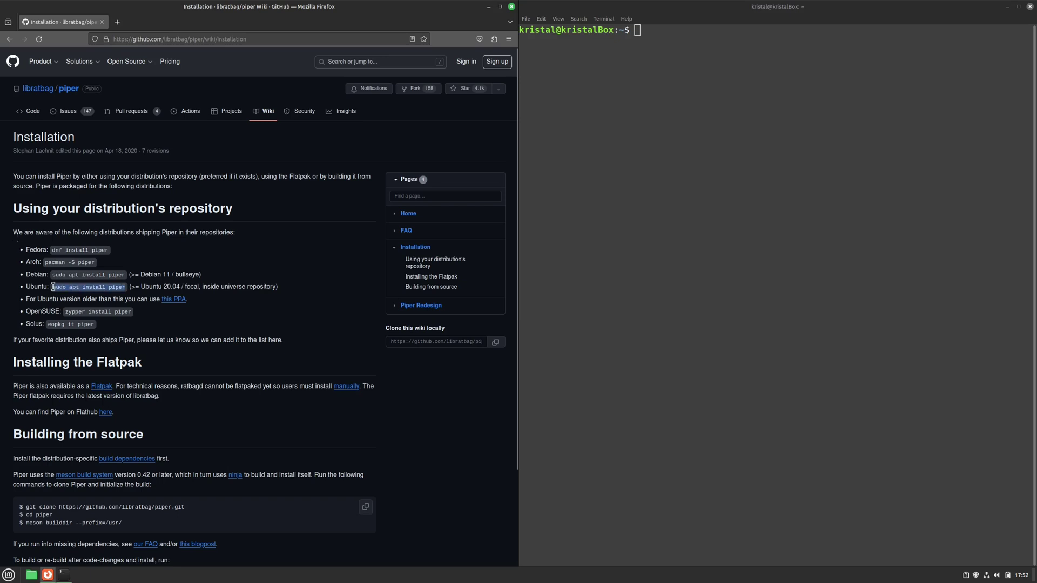
pyautogui.rightClick(71, 285)
pyautogui.click(92, 292)
pyautogui.rightClick(693, 100)
pyautogui.click(707, 115)
pyautogui.press('Return')
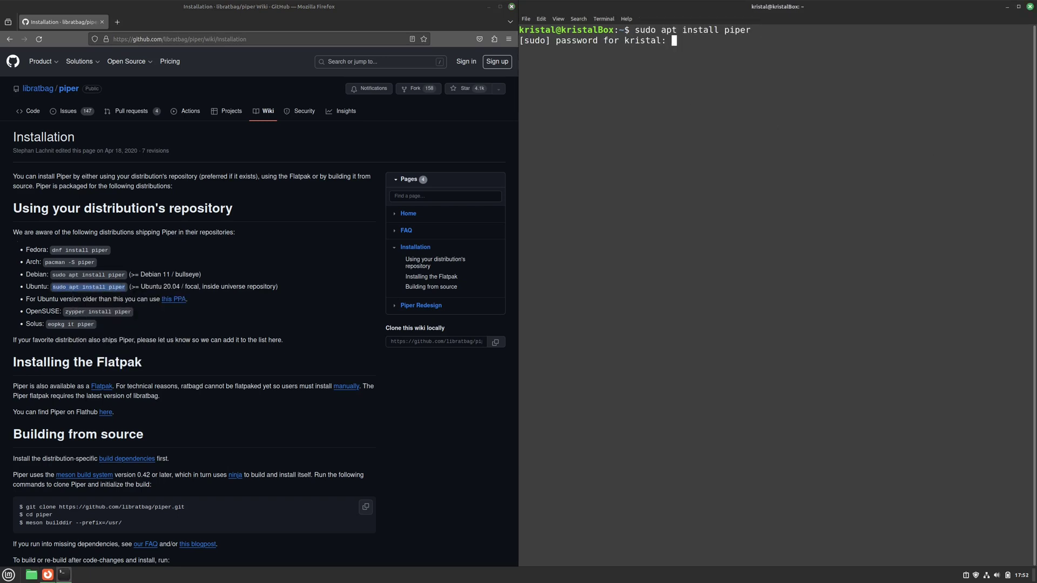
pyautogui.press('Return')
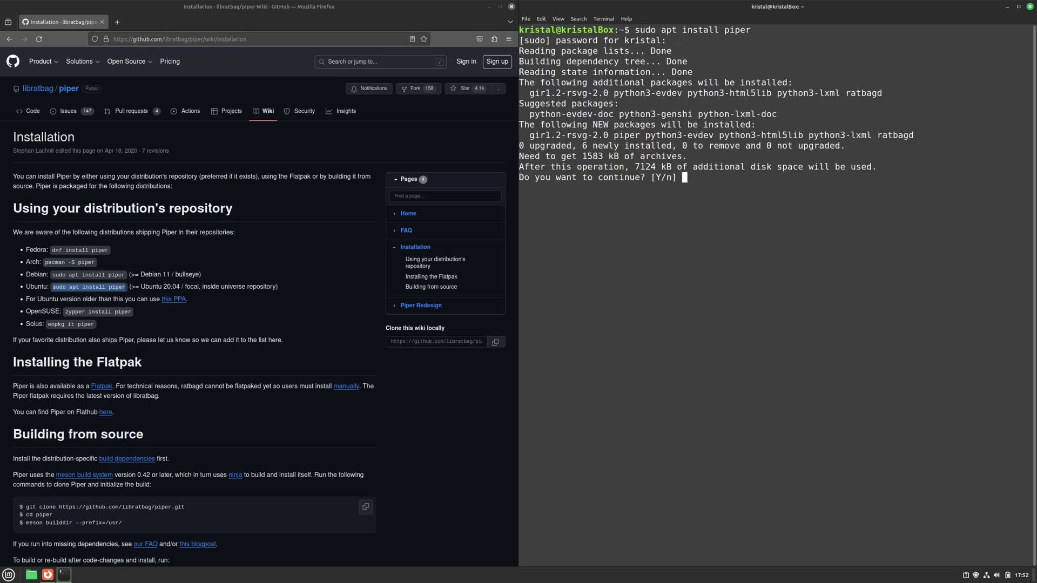
pyautogui.press('Return')
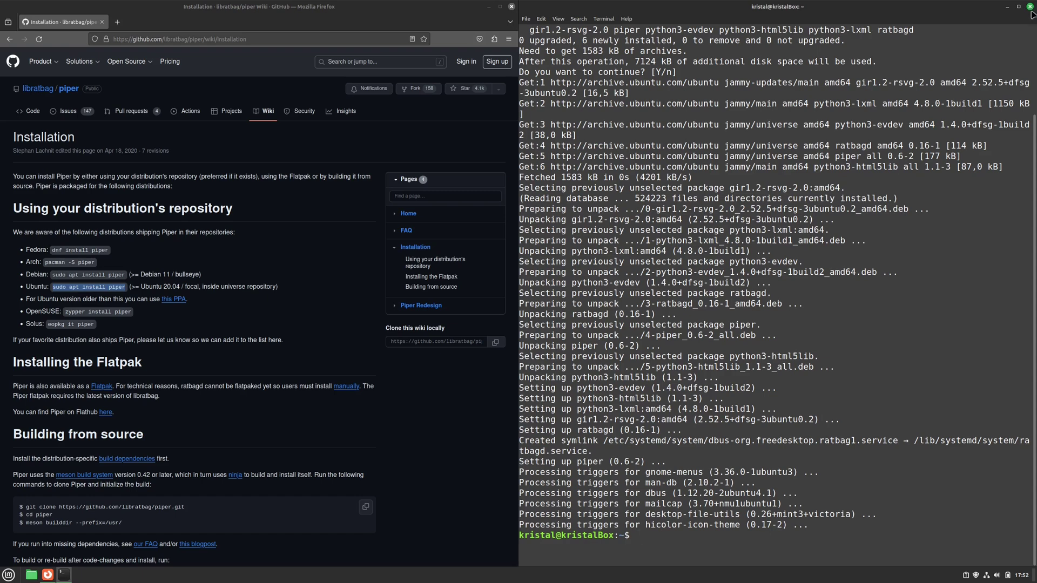
# - Close the terminal and browser, then launch Piper and maximize its window
pyautogui.click(1029, 7)
pyautogui.click(511, 7)
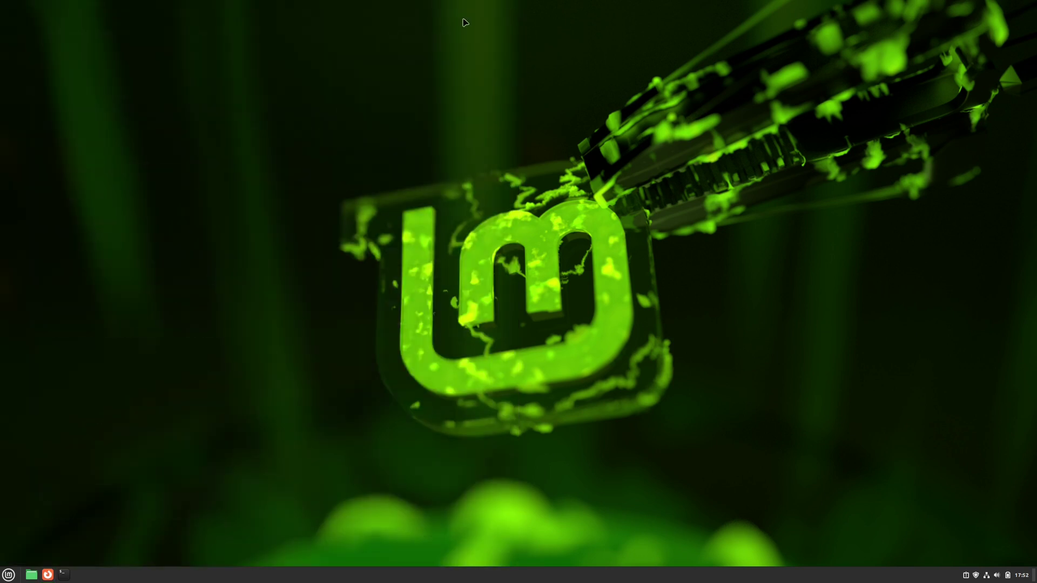
pyautogui.click(15, 578)
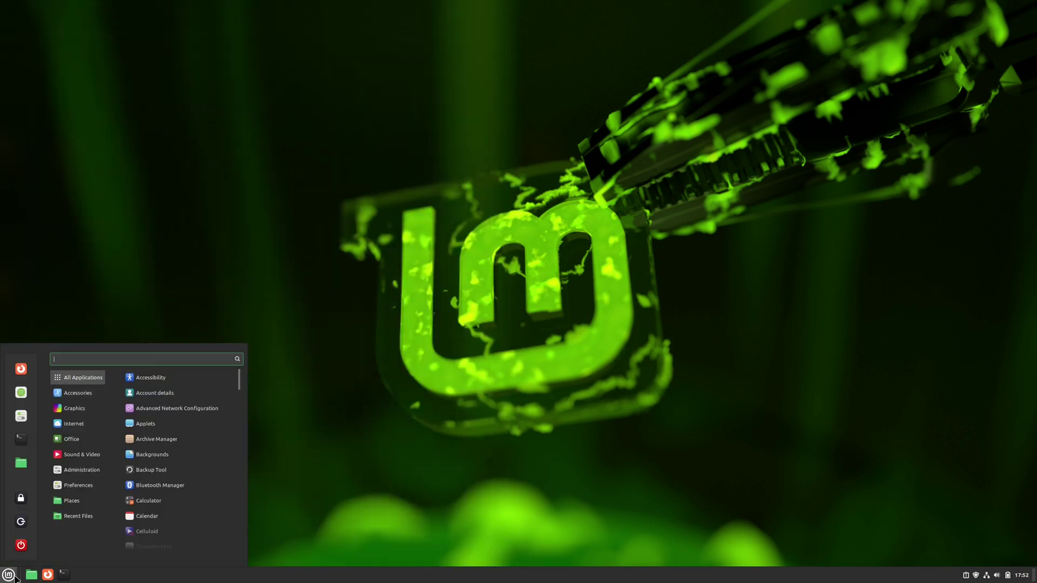
pyautogui.write('piper')
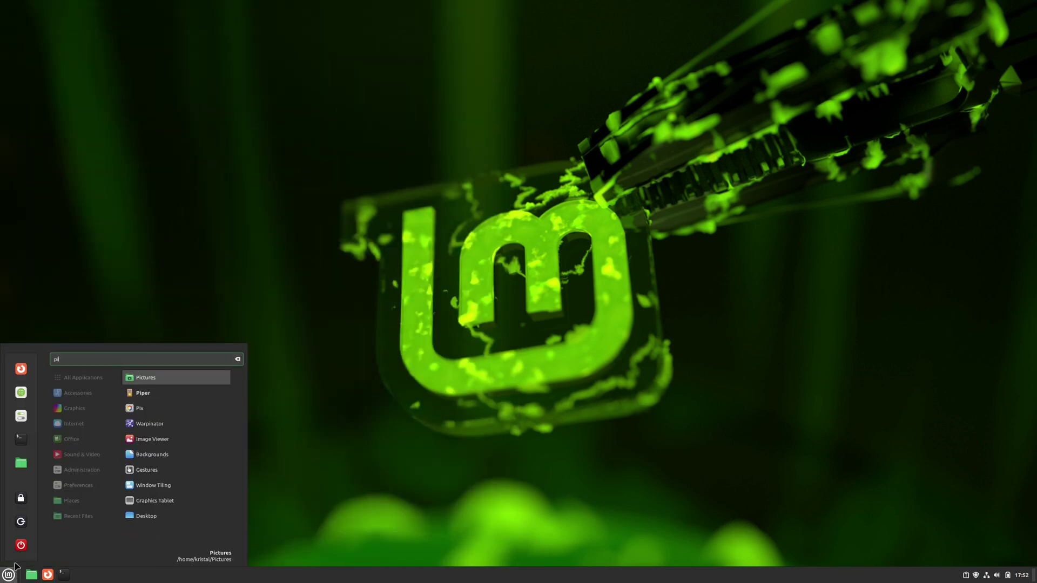
pyautogui.press('Down')
pyautogui.press('Return')
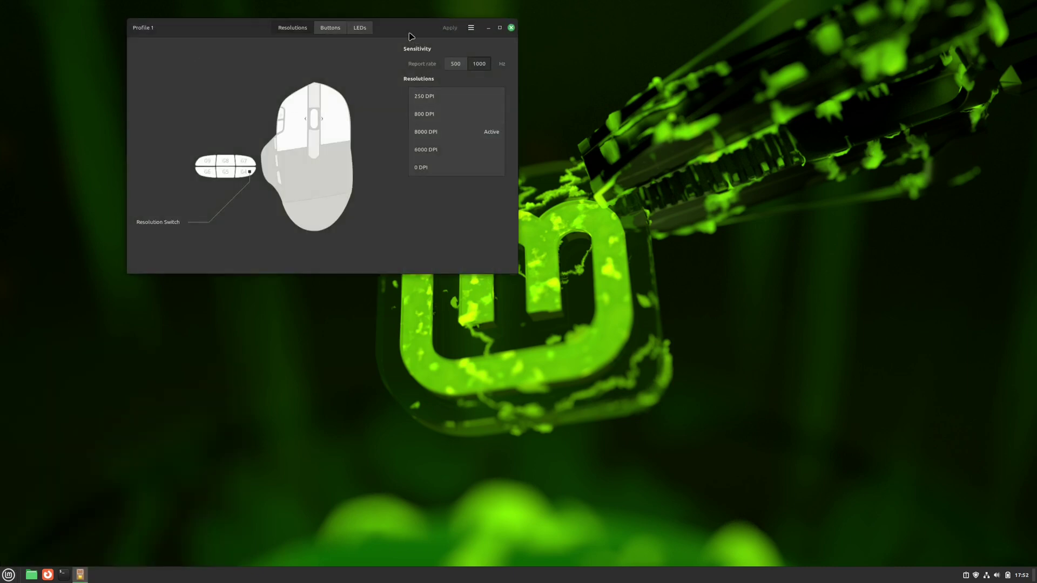
pyautogui.moveTo(402, 28); pyautogui.dragTo(423, 212)
pyautogui.doubleClick(423, 212)
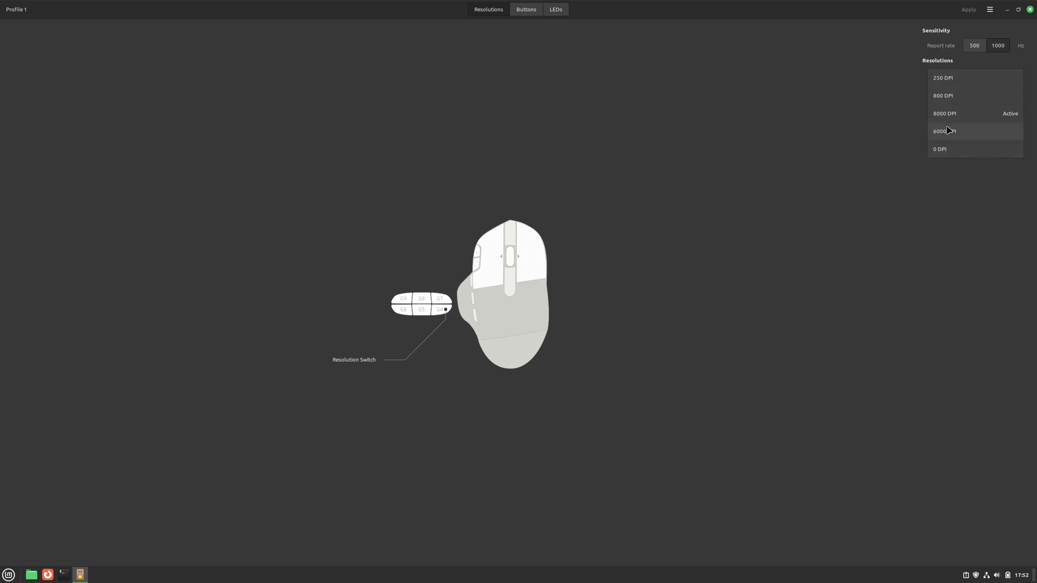
# - Set the 0 DPI resolution slot to 25500 DPI and apply 250 DPI as the active resolution
pyautogui.click(942, 150)
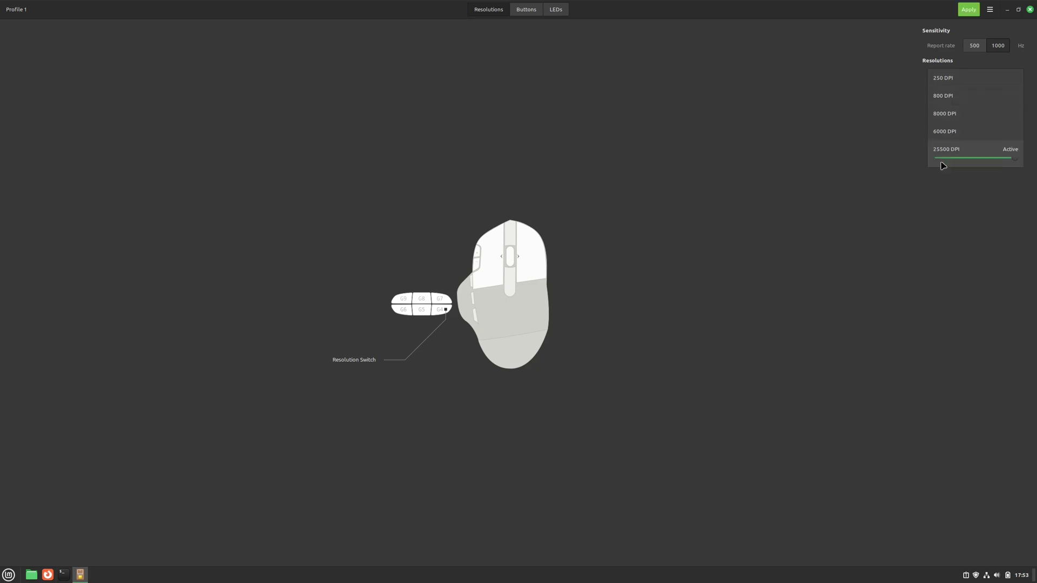
pyautogui.click(964, 83)
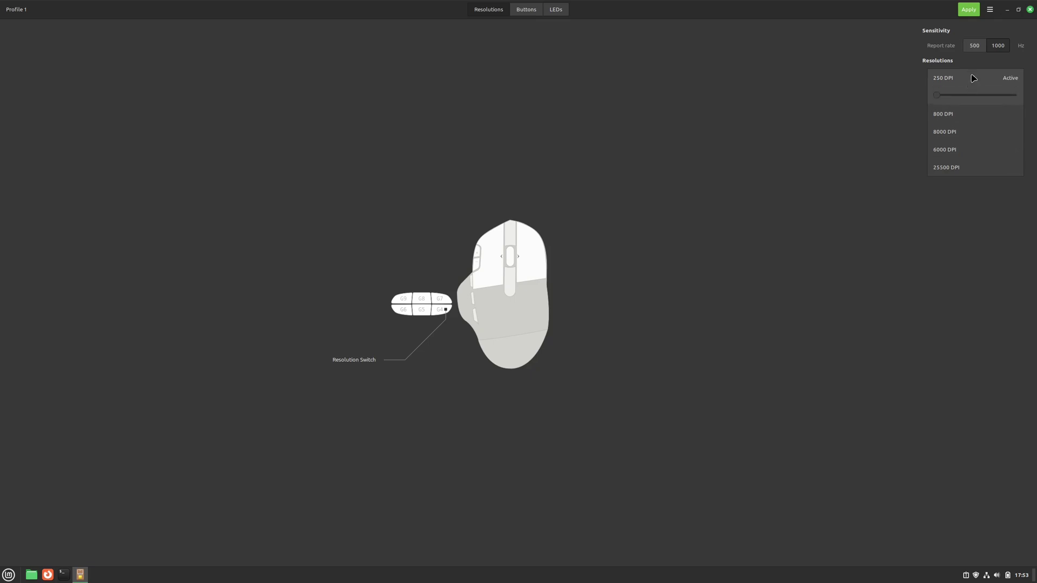
pyautogui.click(968, 9)
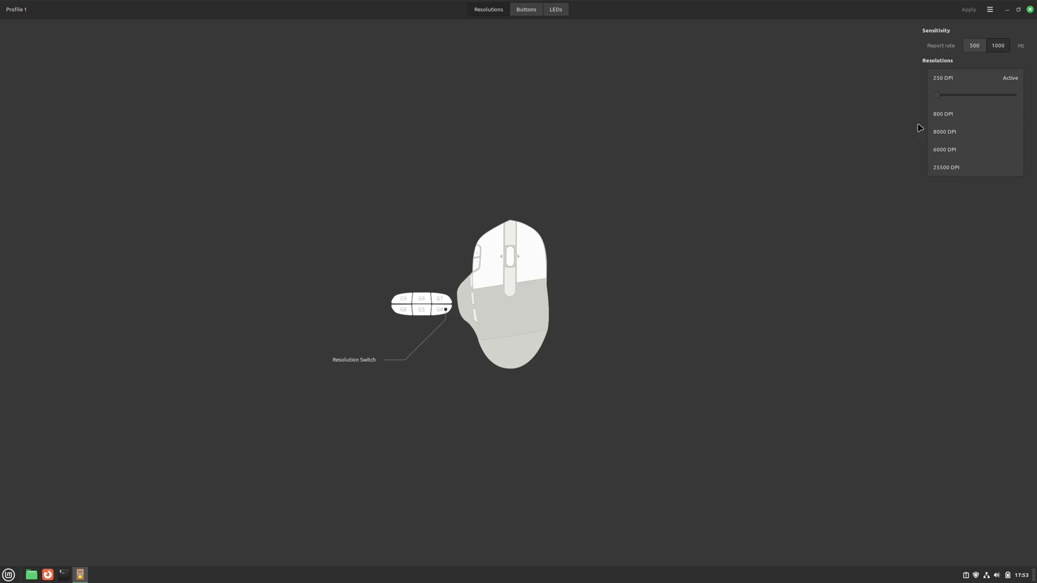
# - Try out the 800, 8000 and 25500 DPI resolutions by applying each in turn as the active one
pyautogui.click(936, 119)
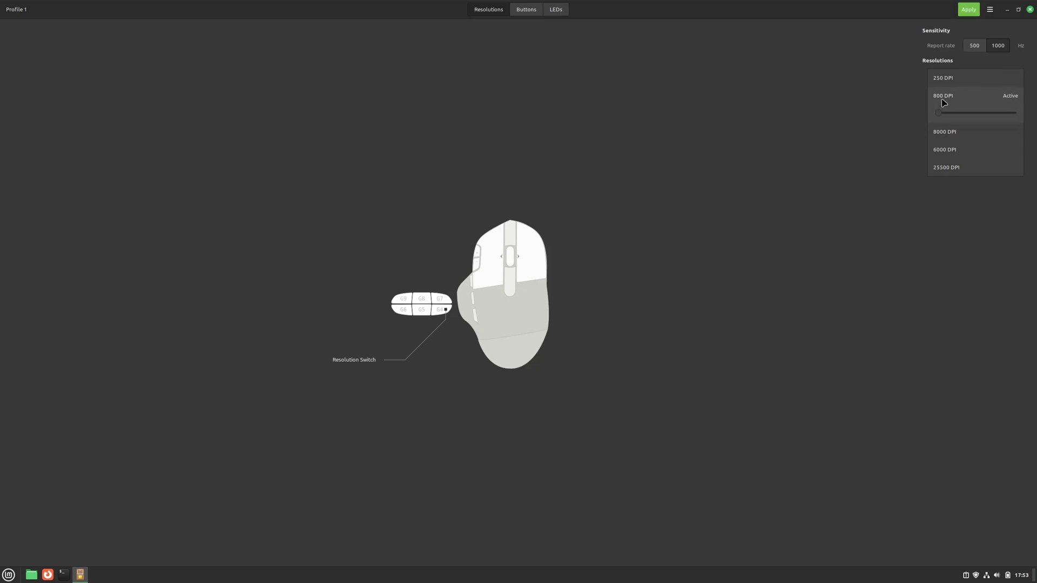
pyautogui.click(967, 11)
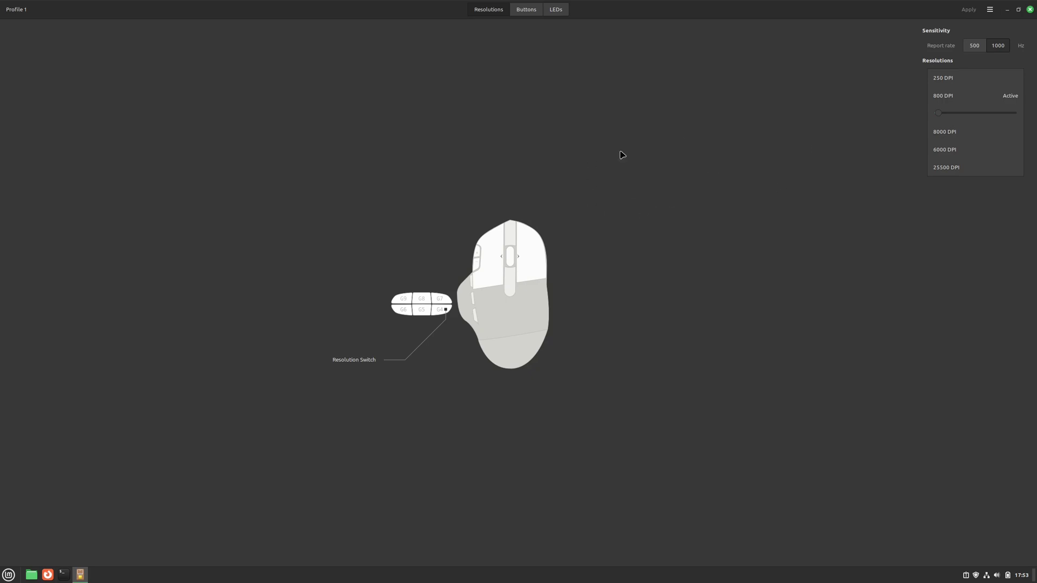
pyautogui.click(944, 132)
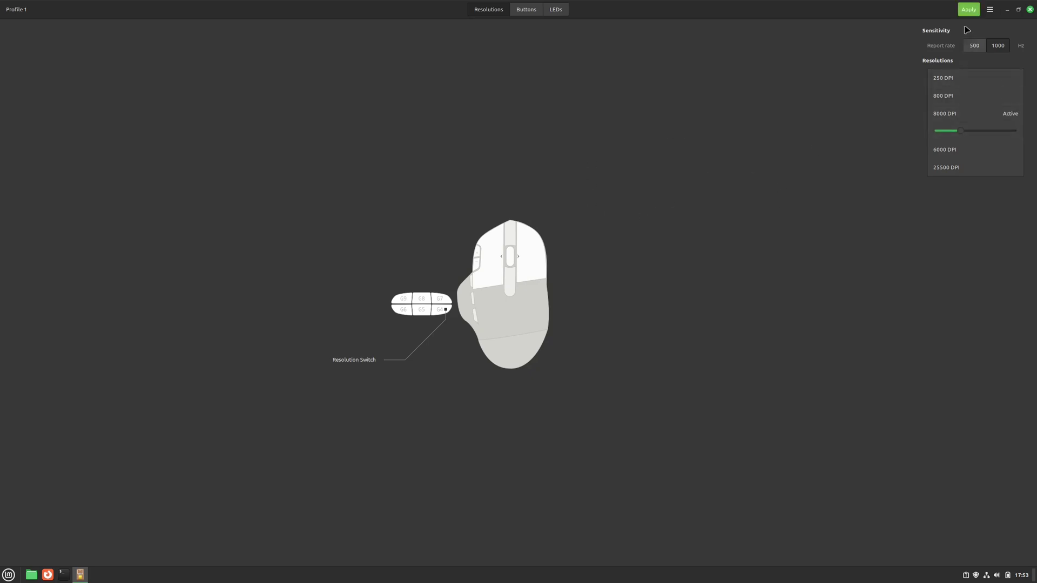
pyautogui.click(968, 9)
pyautogui.click(950, 168)
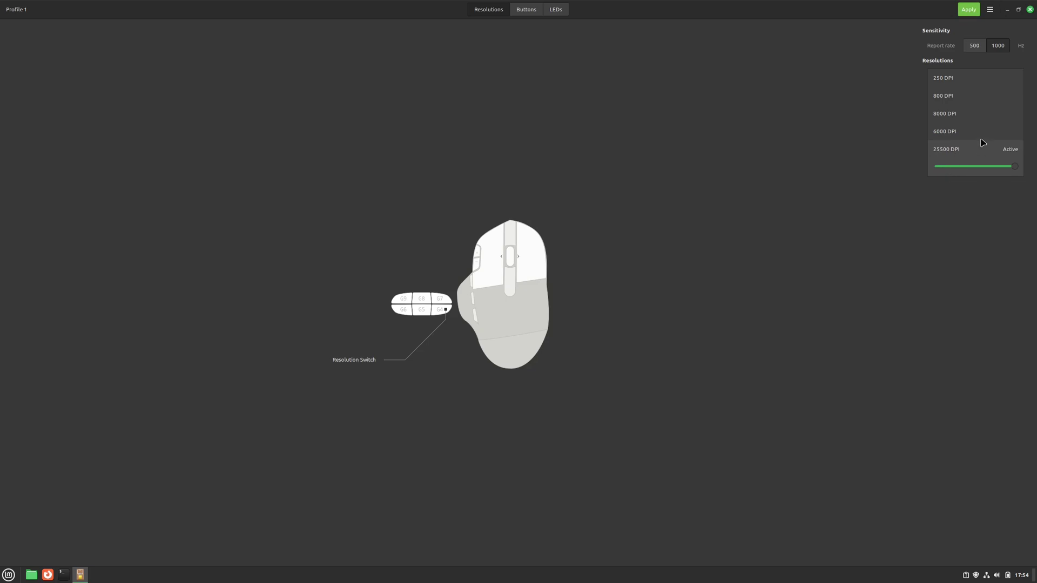
pyautogui.click(976, 9)
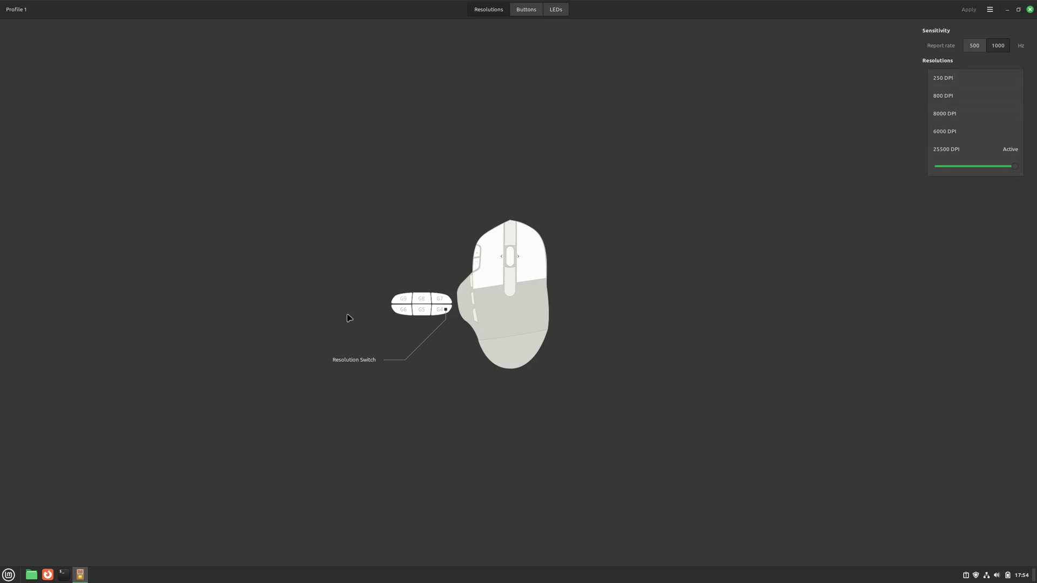
# - Apply 8000 DPI as the active resolution and set the report rate to 1000 Hz
pyautogui.click(953, 117)
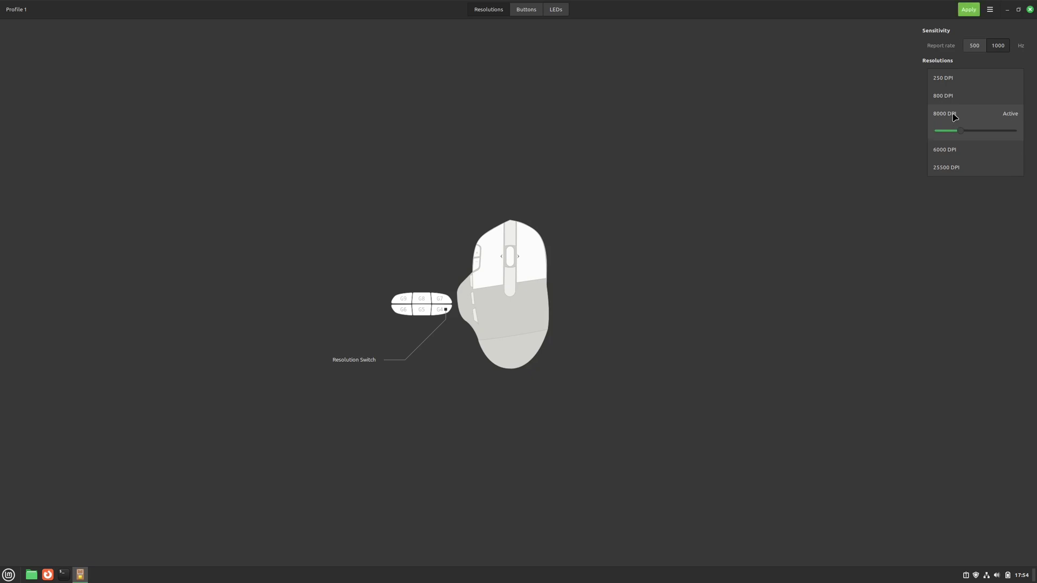
pyautogui.click(967, 10)
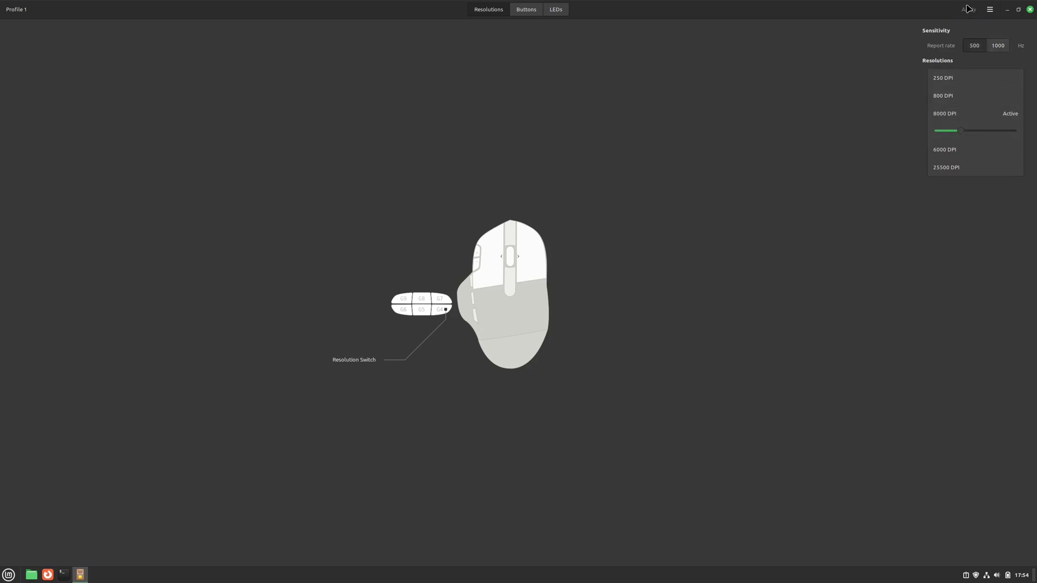
pyautogui.click(998, 47)
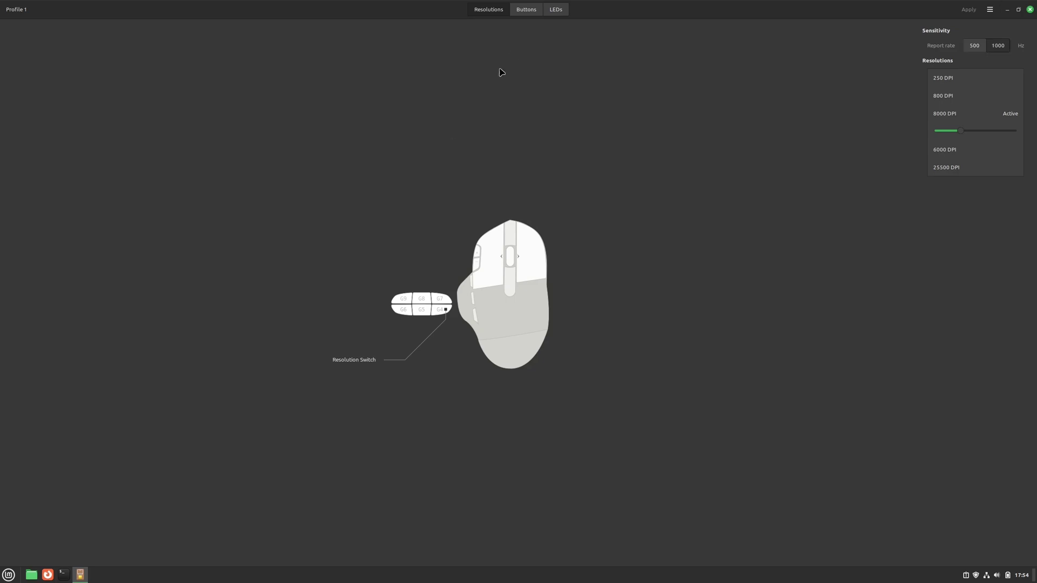
# - Examine the button, special and keystroke mapping options for the side button assigned to Button 5 click, leaving its mapping as is
pyautogui.click(526, 9)
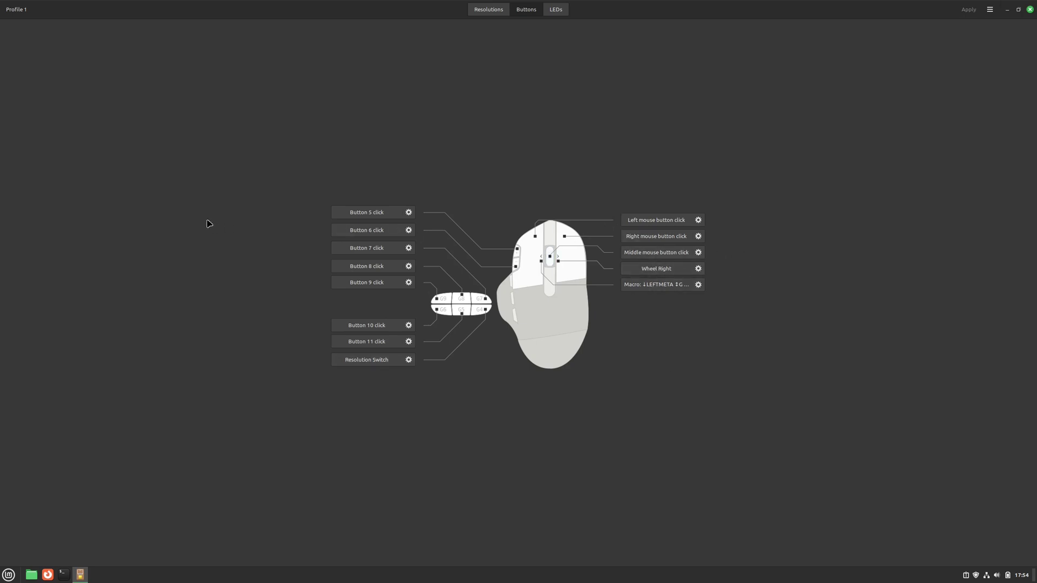
pyautogui.click(380, 213)
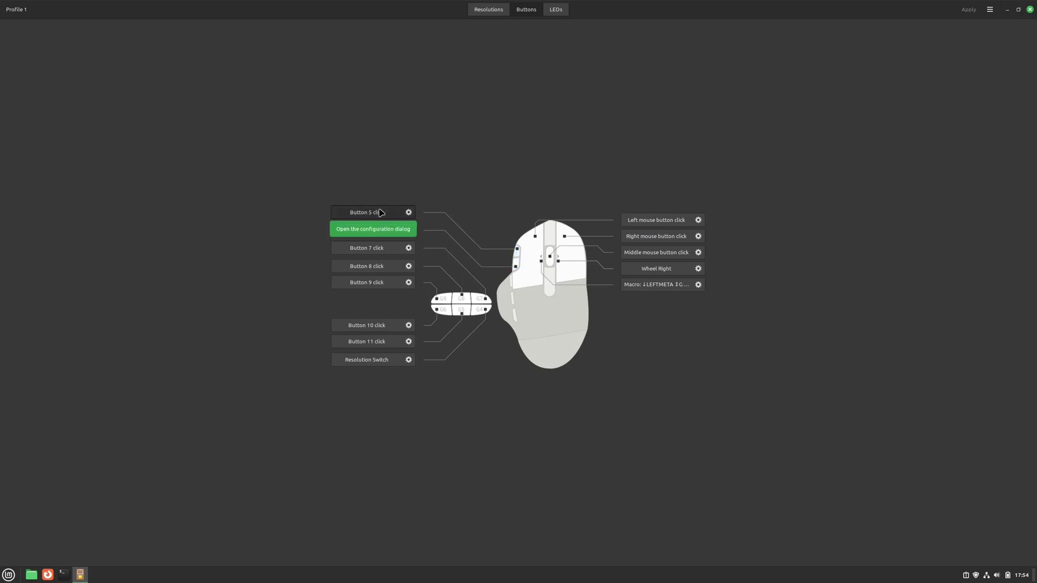
pyautogui.moveTo(493, 224); pyautogui.dragTo(469, 248)
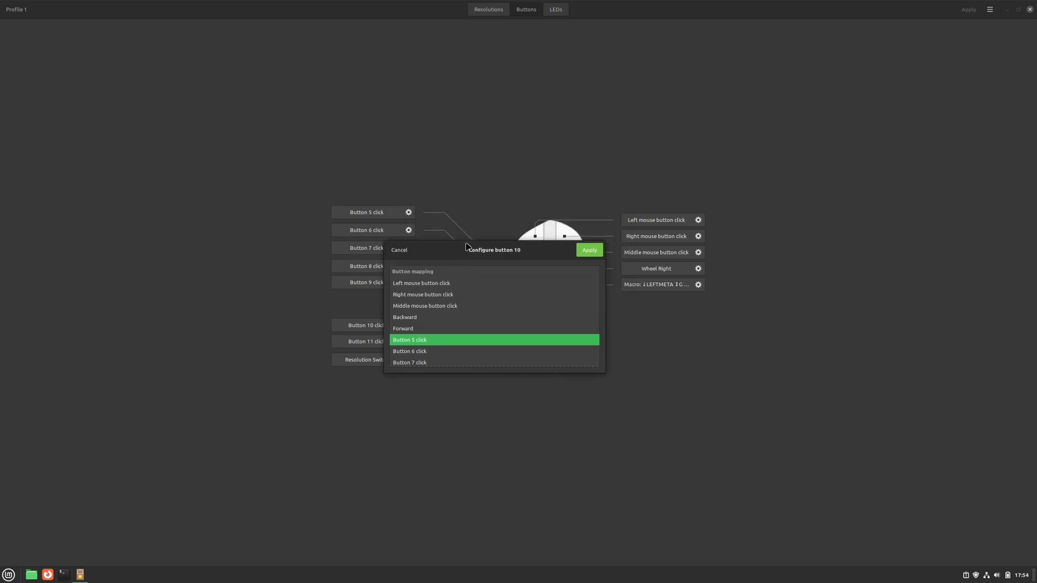
pyautogui.scroll(-3, 510, 346)
pyautogui.scroll(3, 510, 338)
pyautogui.scroll(-10, 455, 335)
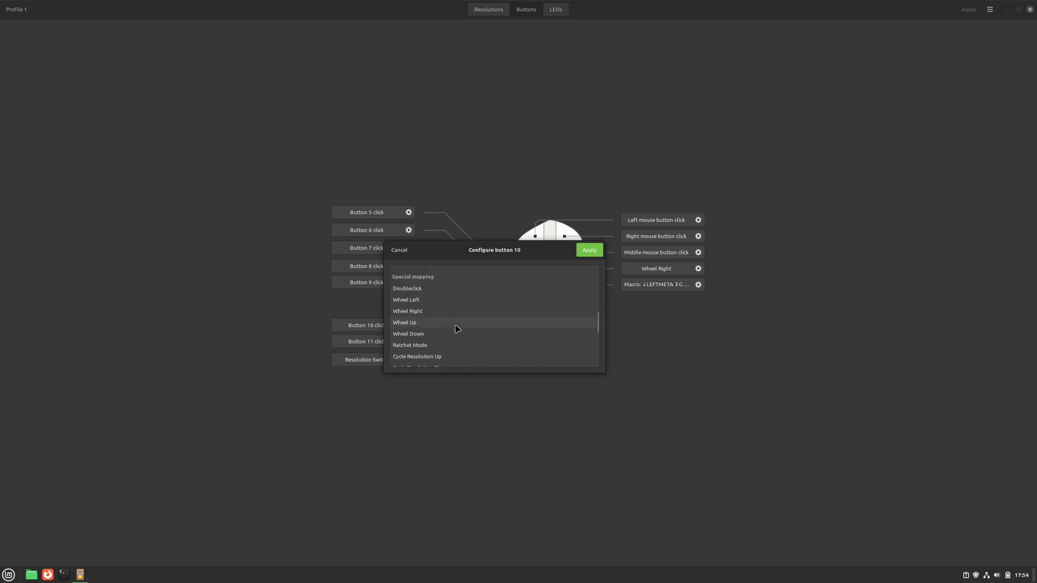
pyautogui.scroll(5, 455, 327)
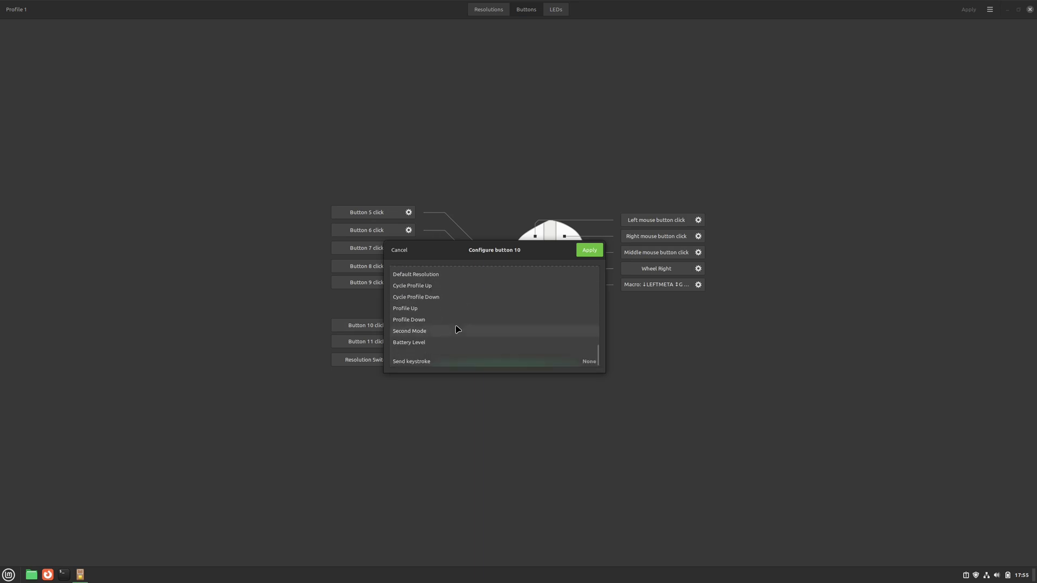
pyautogui.click(389, 252)
# - Record Super+G as the keystroke macro for button 11 and confirm the mapping
pyautogui.click(679, 284)
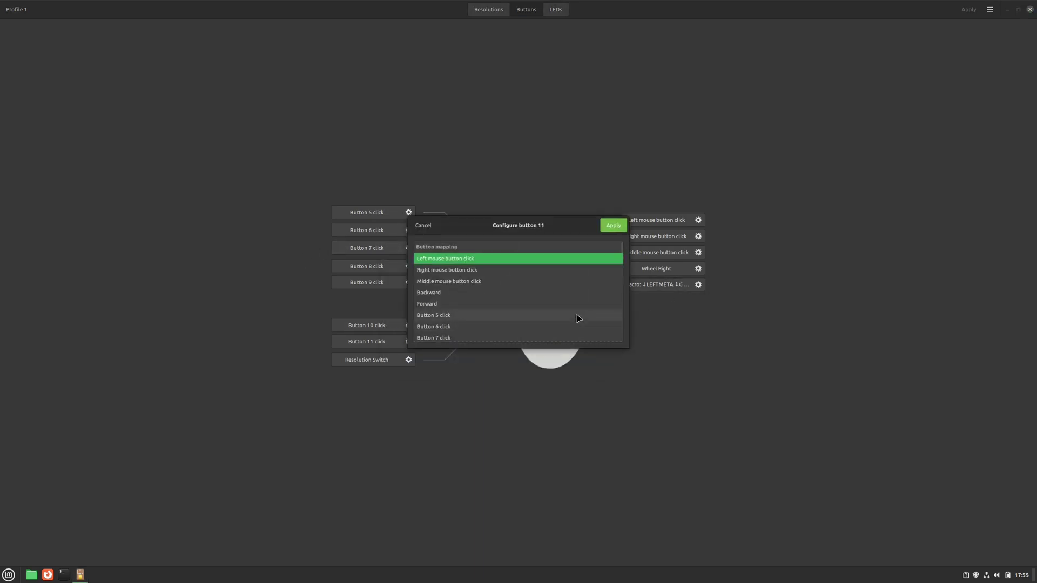
pyautogui.scroll(-15, 561, 306)
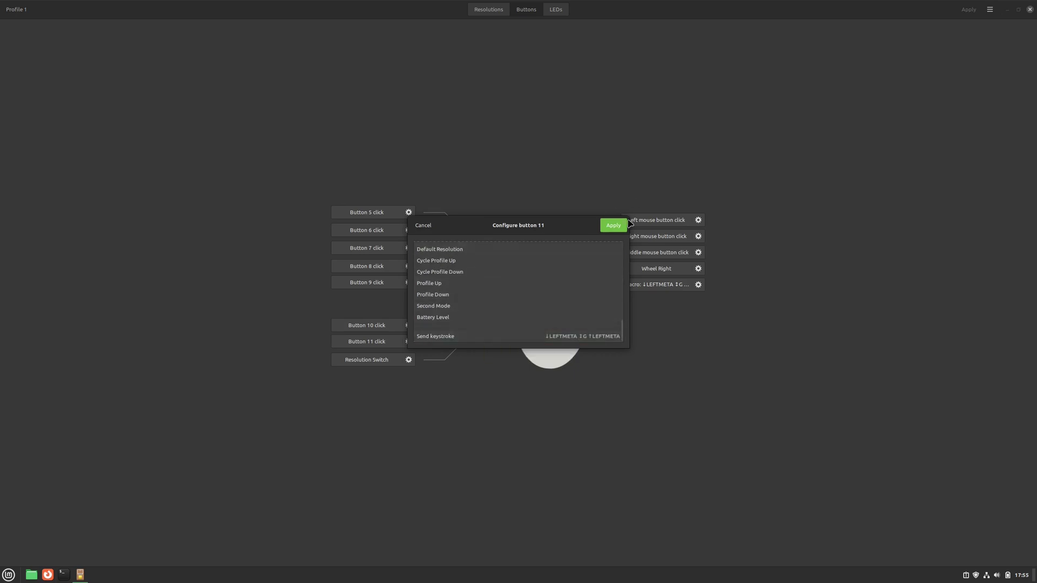
pyautogui.click(488, 339)
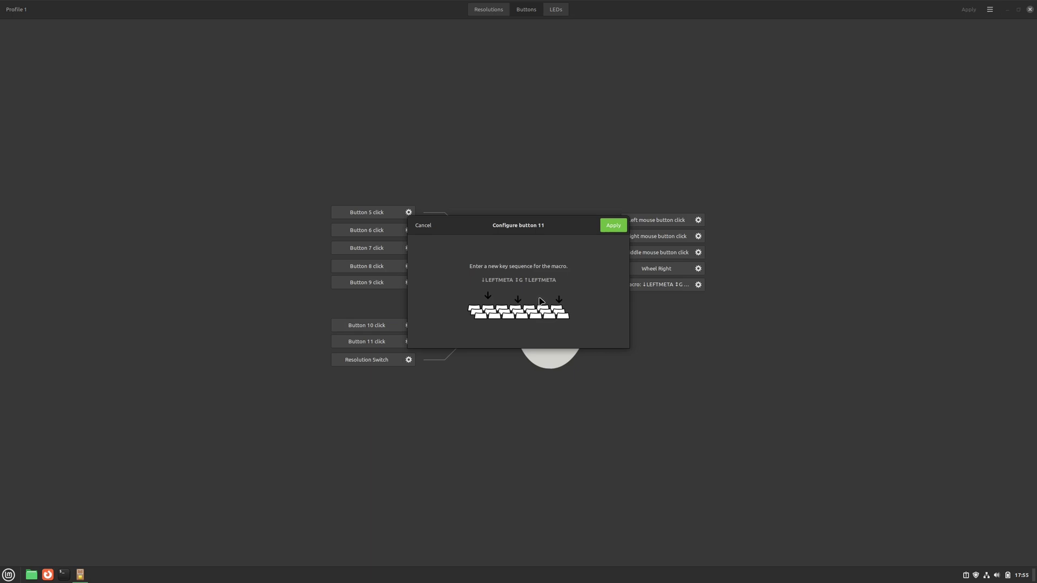
pyautogui.press('super')
pyautogui.press('g')
pyautogui.click(616, 225)
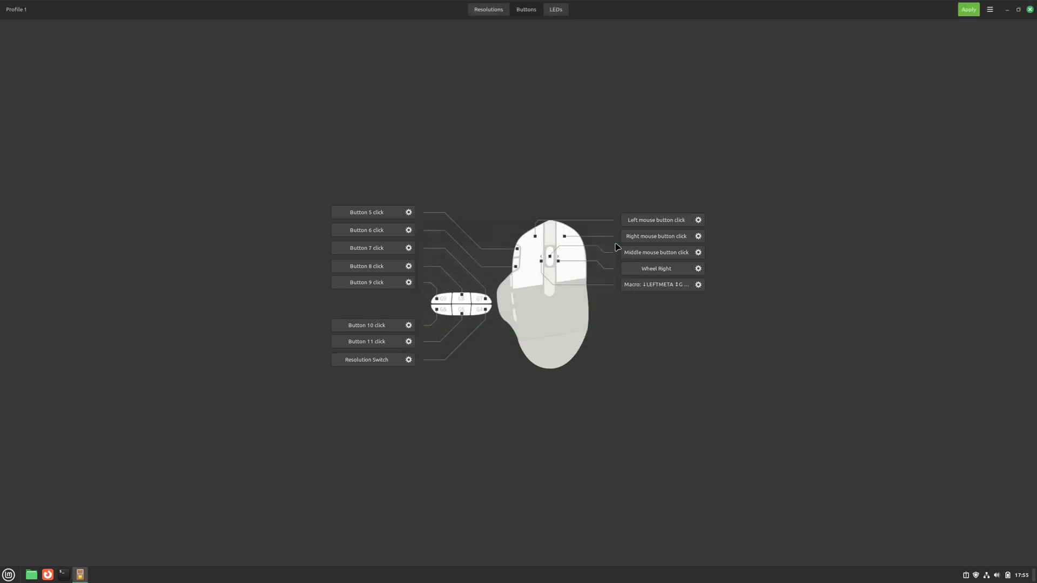
# - Open the LED settings of the mouse
pyautogui.click(558, 8)
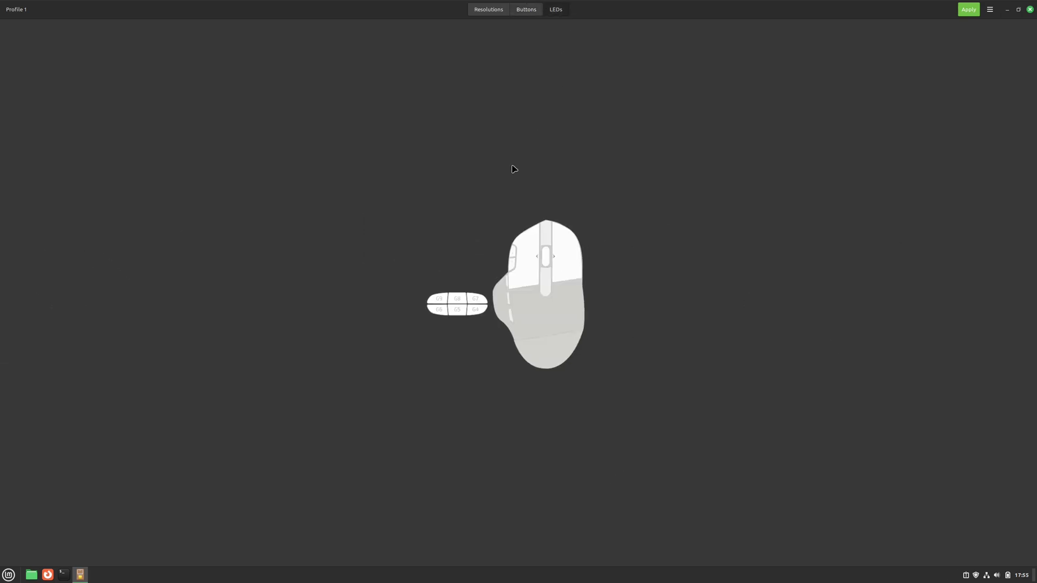